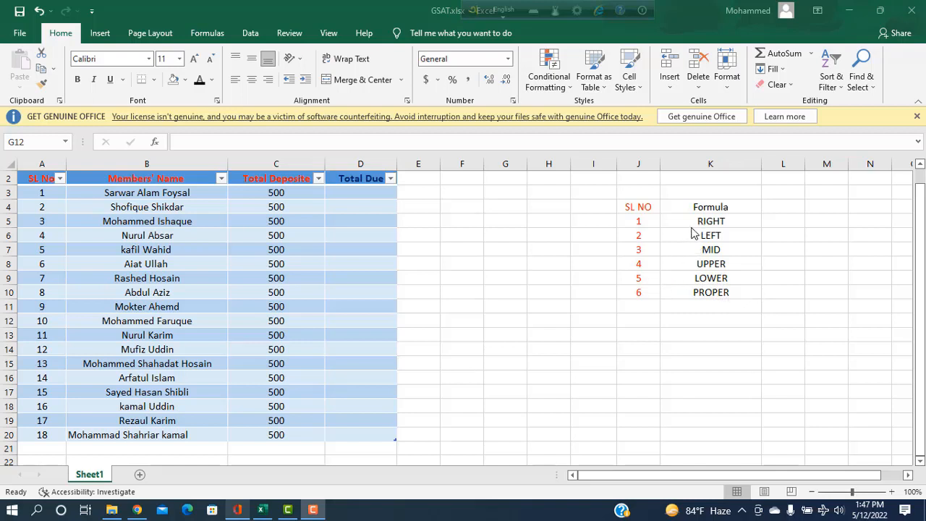
Type the first member's full name in uppercase into G12 as the sample text
{"action": "left_click", "coordinate": [522, 352]}
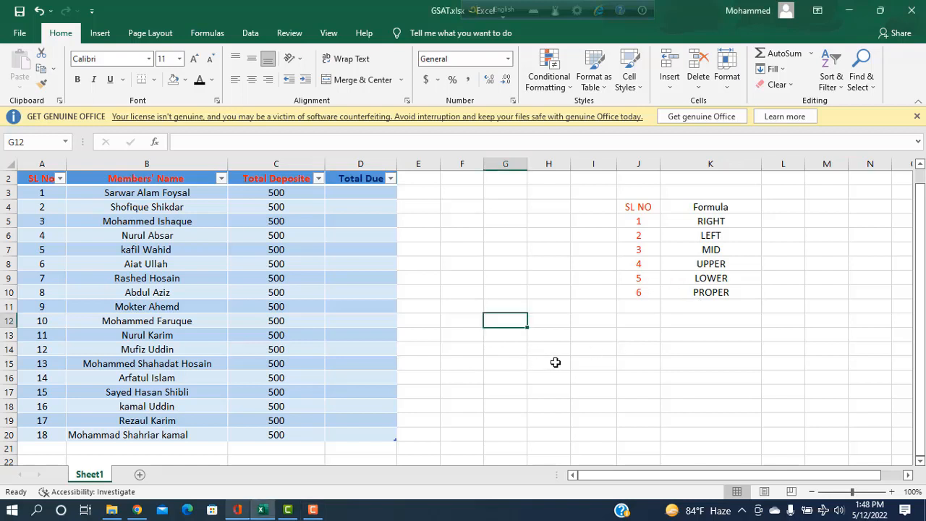
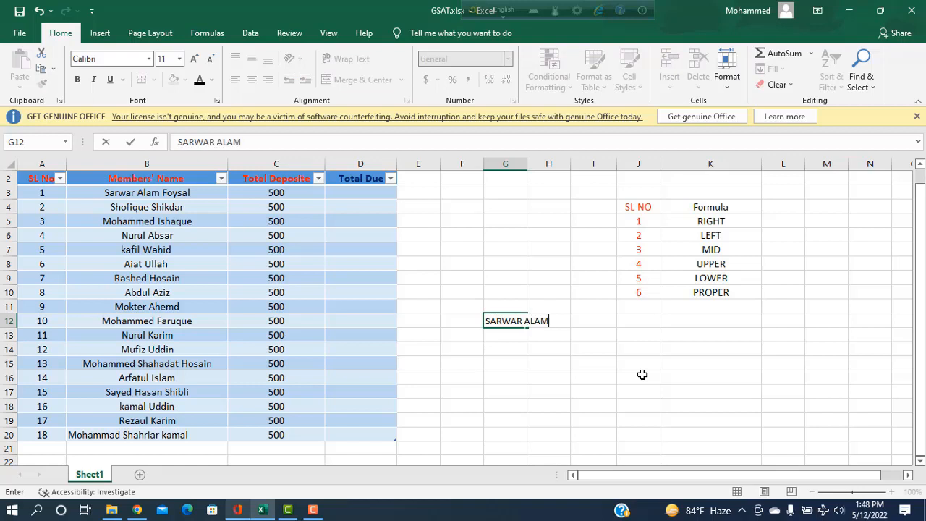
{"action": "left_click", "coordinate": [495, 370]}
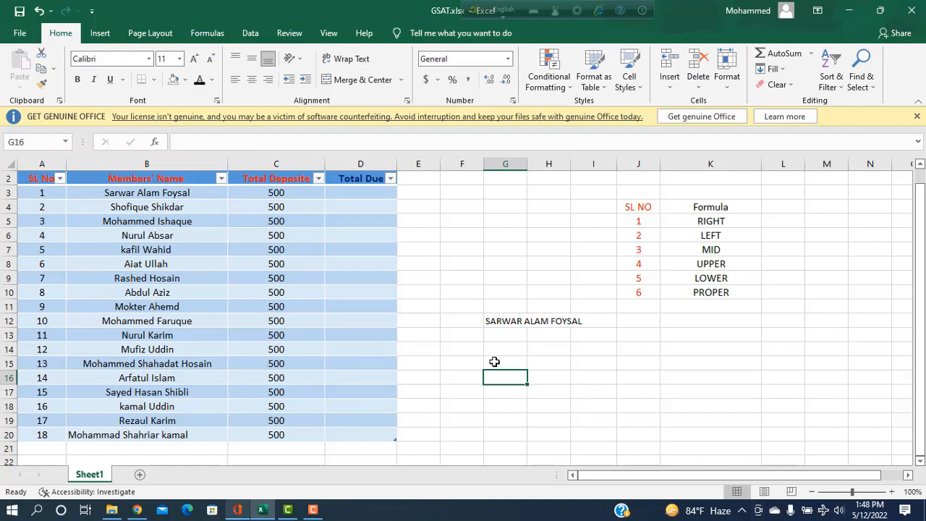
Enter =RIGHT(G12,7) in G16 to return the name's last 7 characters
{"action": "type", "text": "="}
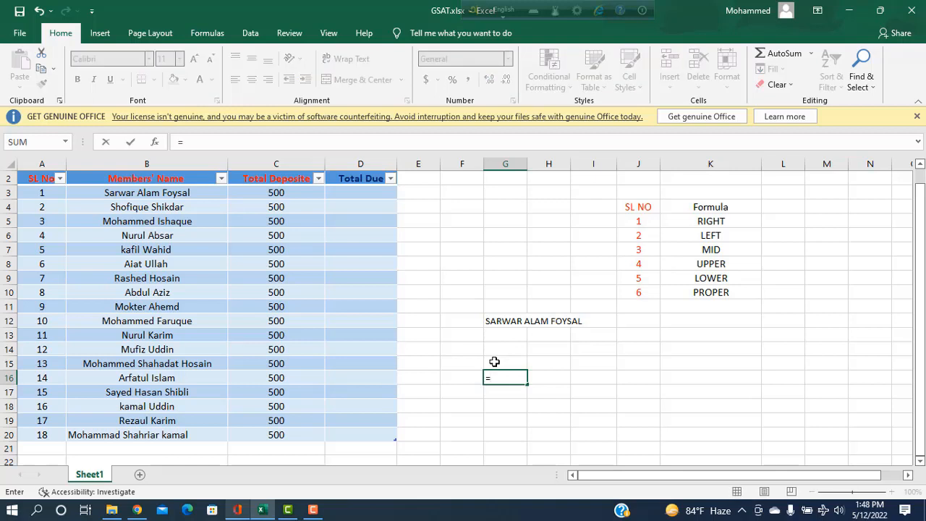
{"action": "type", "text": "RI"}
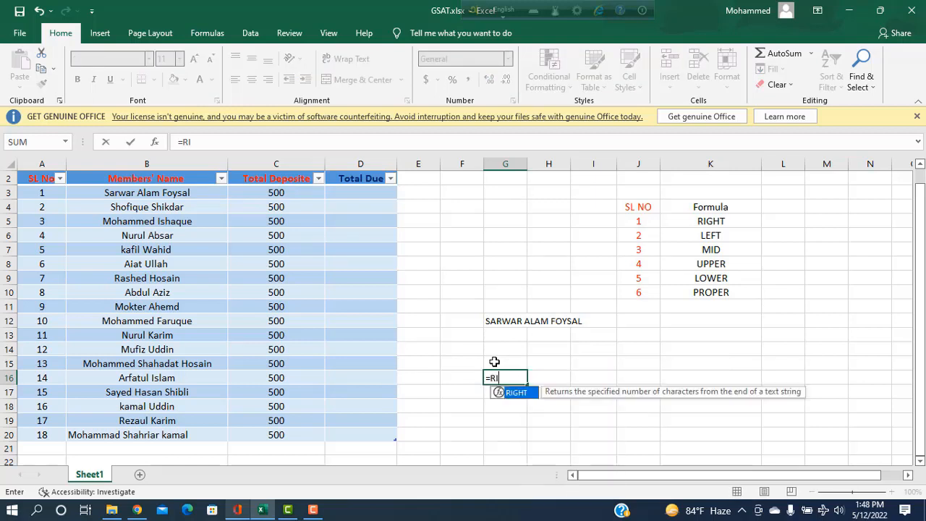
{"action": "key", "text": "Tab"}
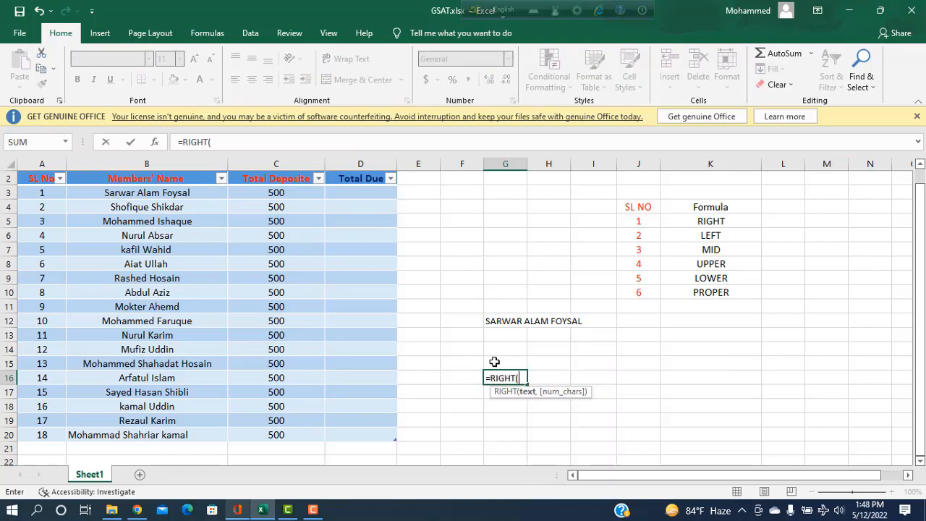
{"action": "left_click", "coordinate": [493, 324]}
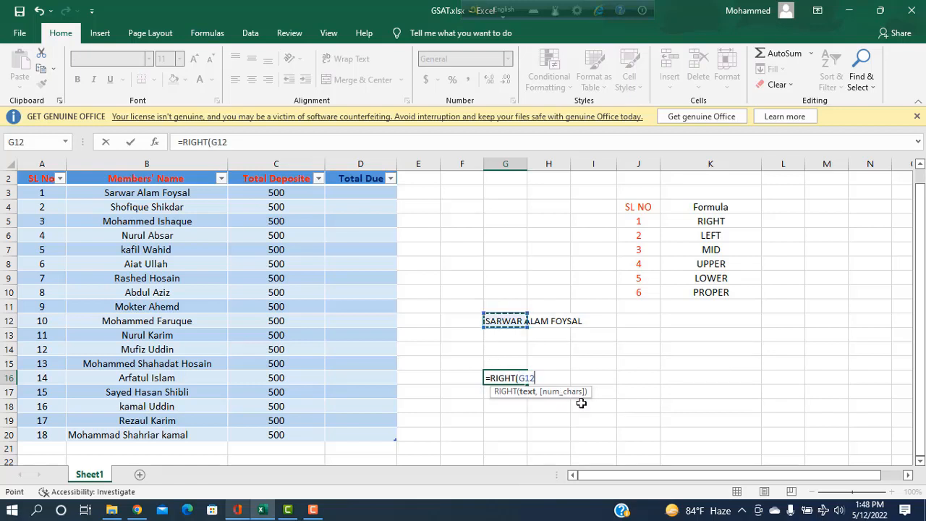
{"action": "type", "text": ",7"}
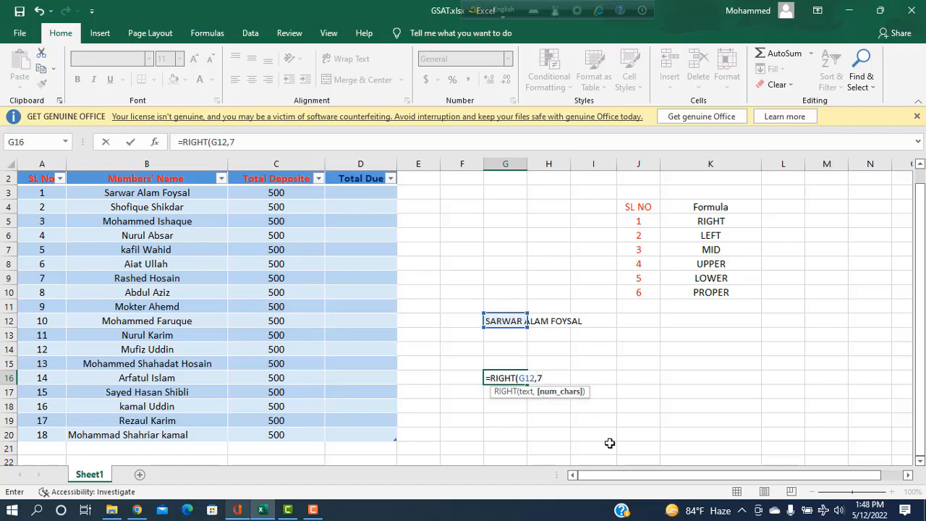
{"action": "type", "text": ")"}
{"action": "key", "text": "Return"}
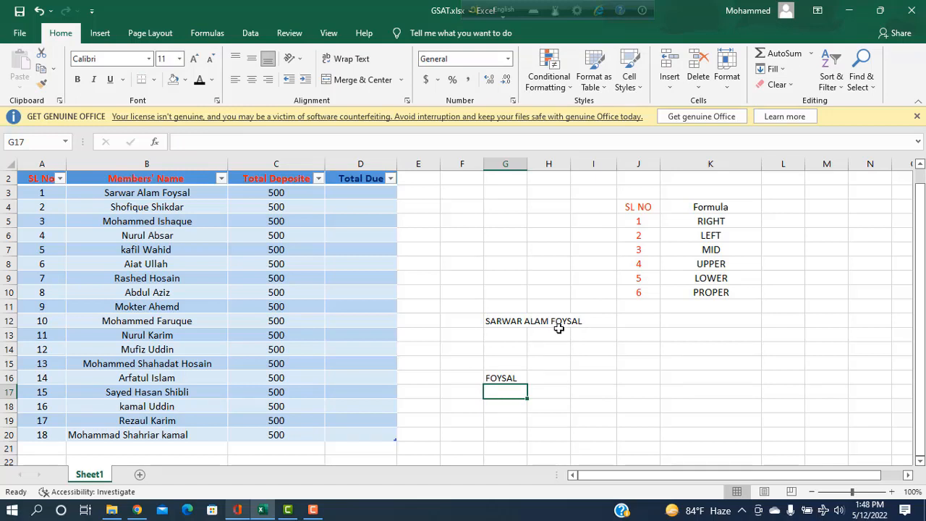
{"action": "left_click", "coordinate": [548, 406]}
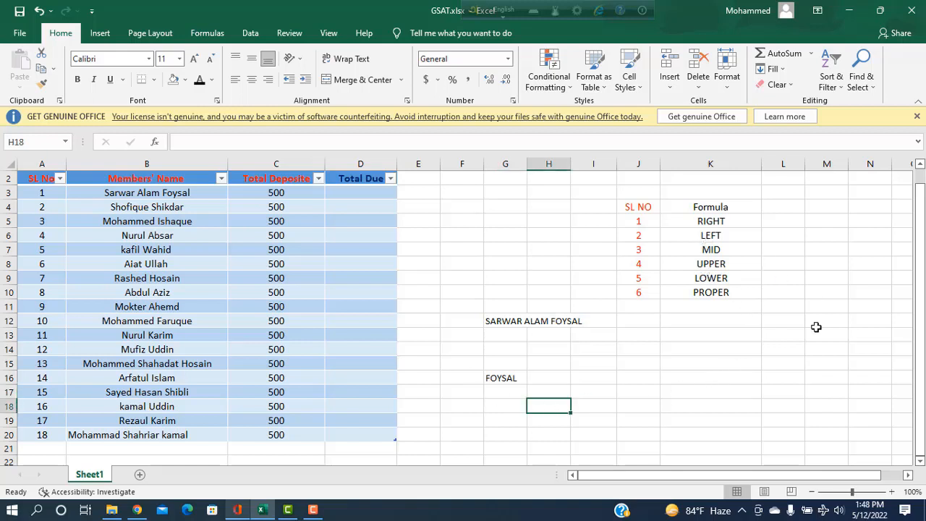
Enter =LEFT(G12,6) in H18 to return the name's first 6 characters
{"action": "type", "text": "=LE"}
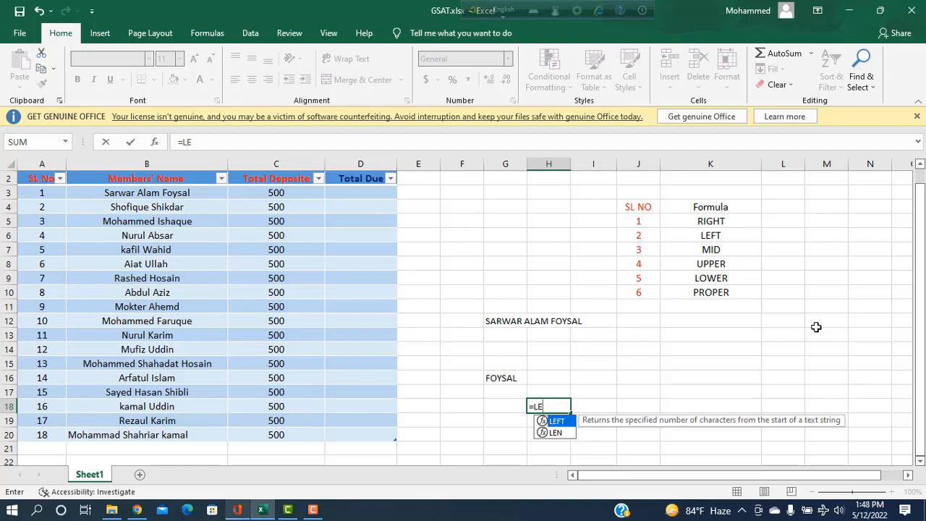
{"action": "key", "text": "Tab"}
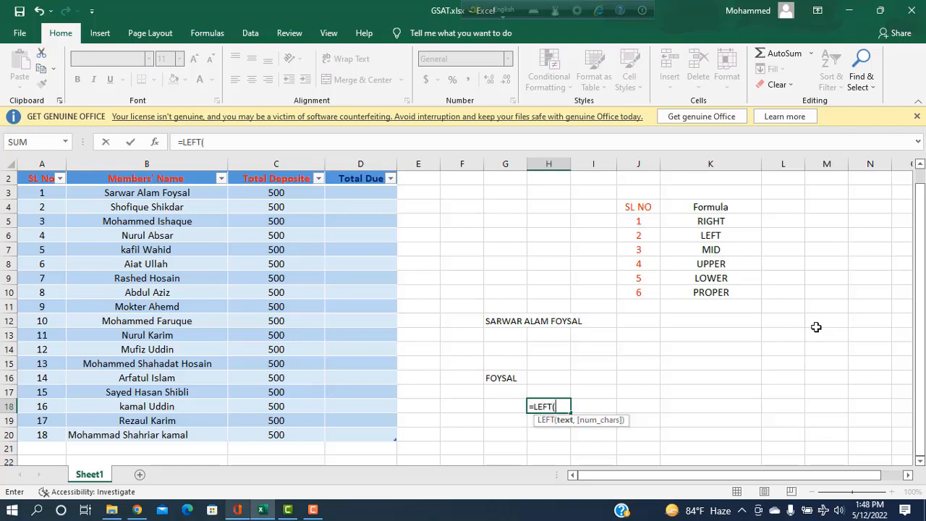
{"action": "left_click", "coordinate": [506, 323]}
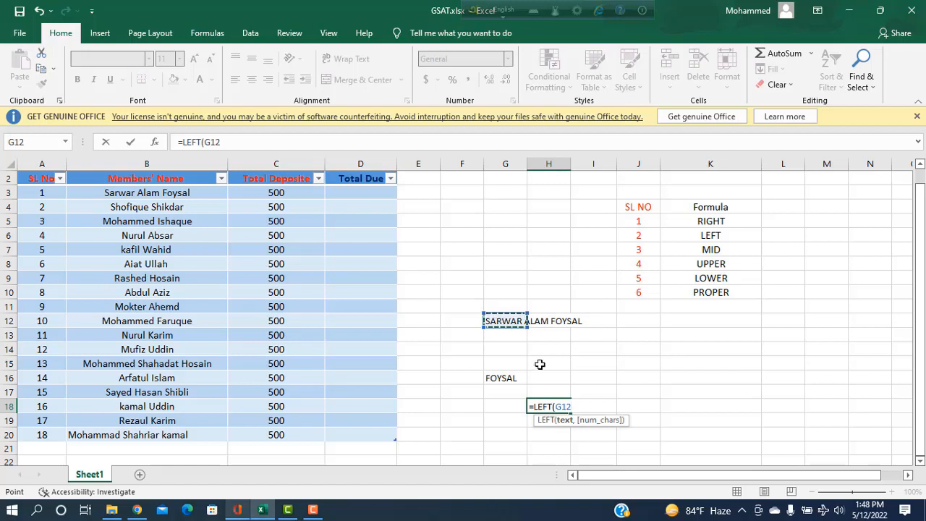
{"action": "type", "text": ","}
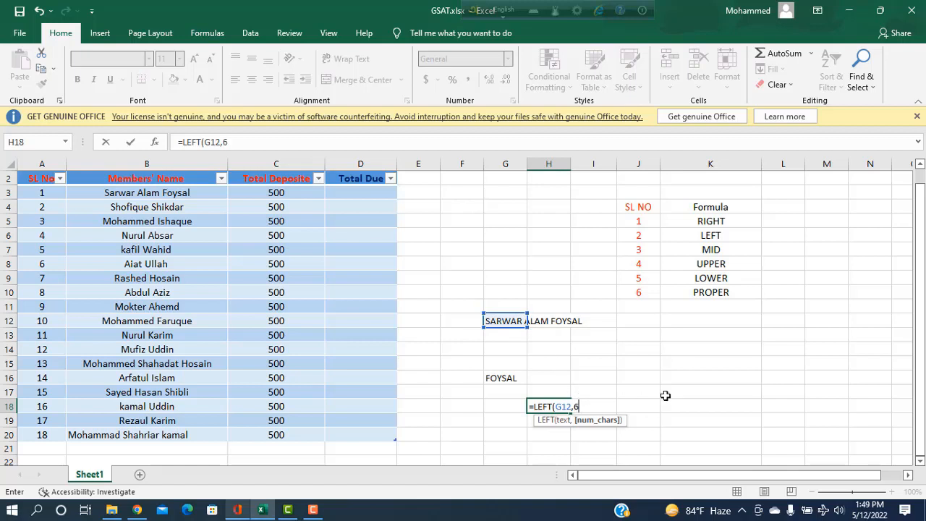
{"action": "type", "text": "6)"}
{"action": "key", "text": "Return"}
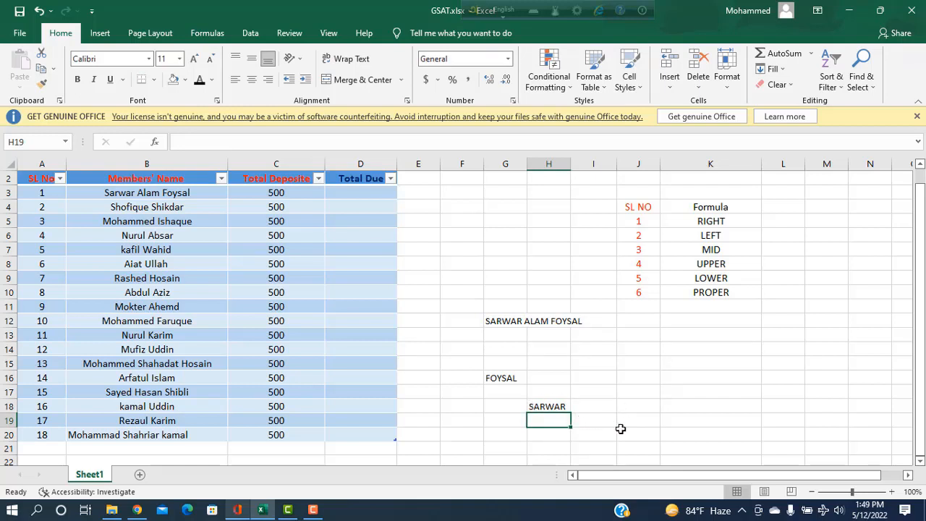
Enter =MID(G12,7,5) in I20 to extract the name's middle word
{"action": "left_click", "coordinate": [622, 435]}
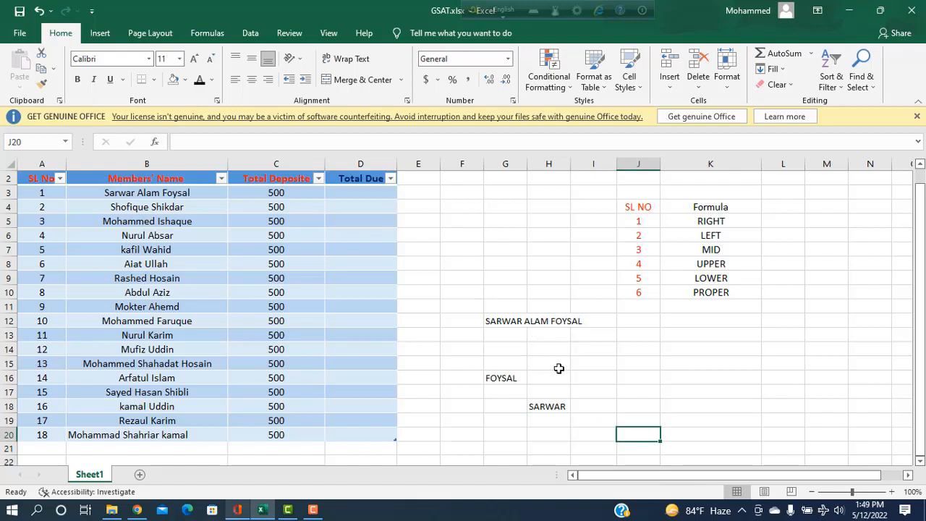
{"action": "left_click", "coordinate": [605, 435]}
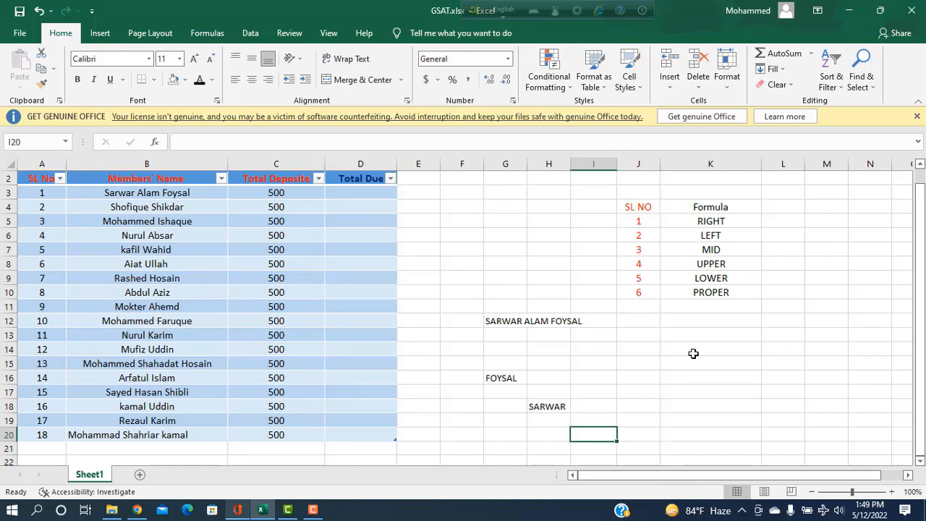
{"action": "type", "text": "=MID"}
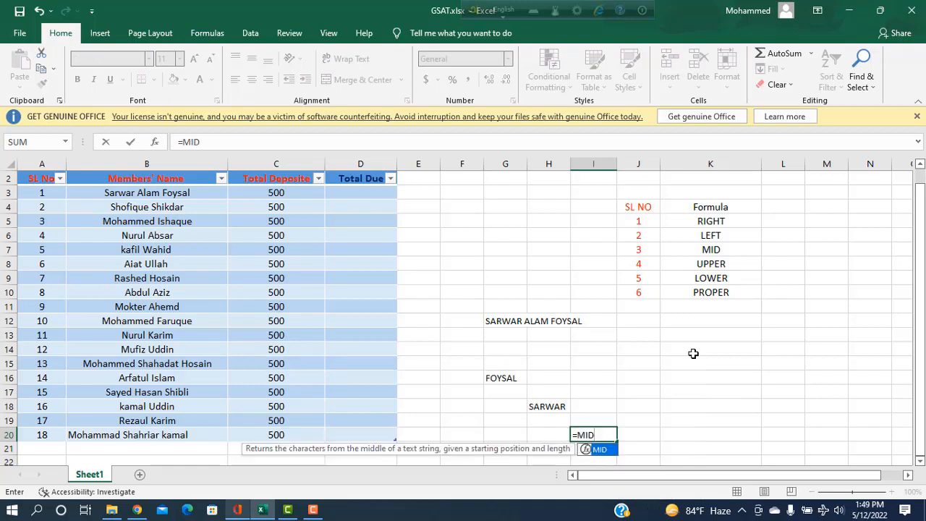
{"action": "type", "text": "("}
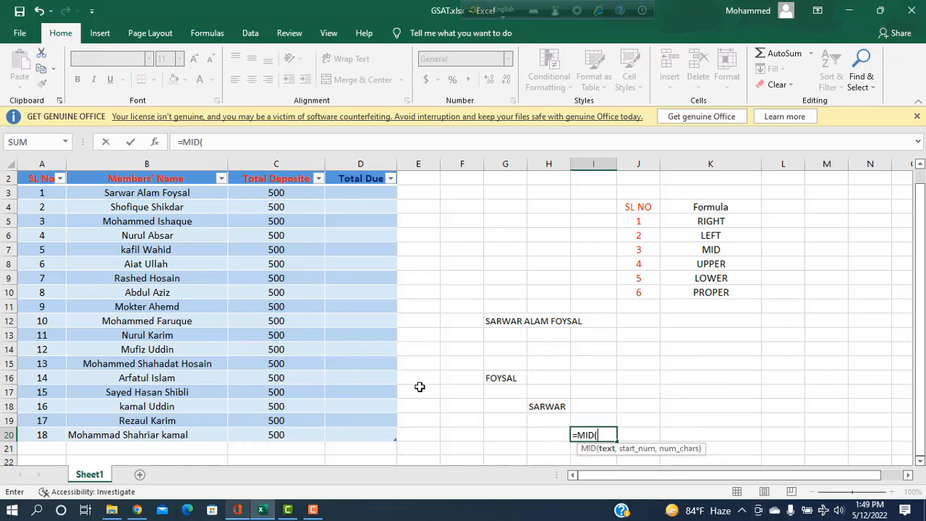
{"action": "left_click", "coordinate": [498, 323]}
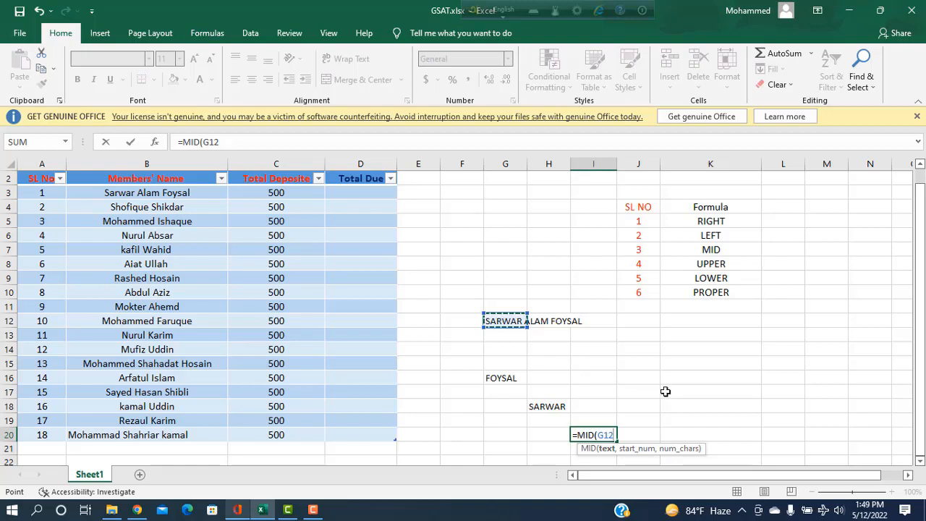
{"action": "type", "text": ","}
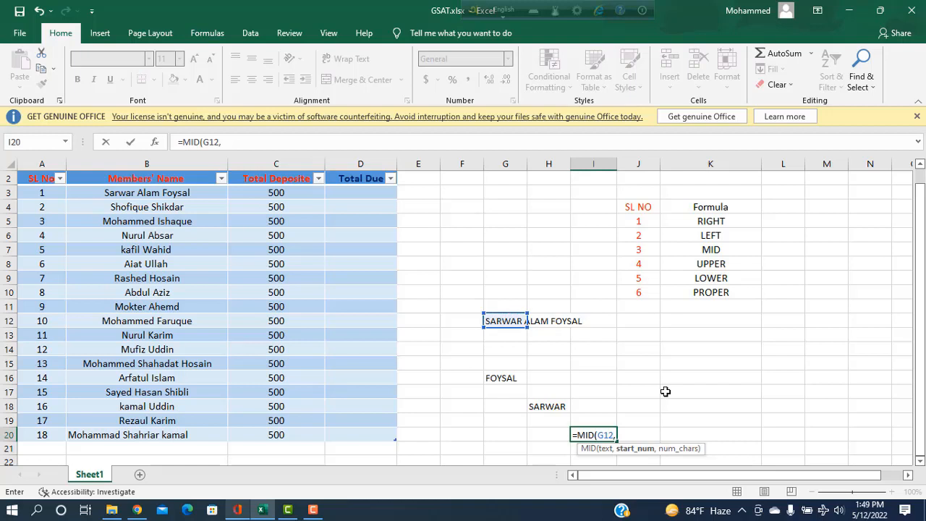
{"action": "type", "text": "7,5"}
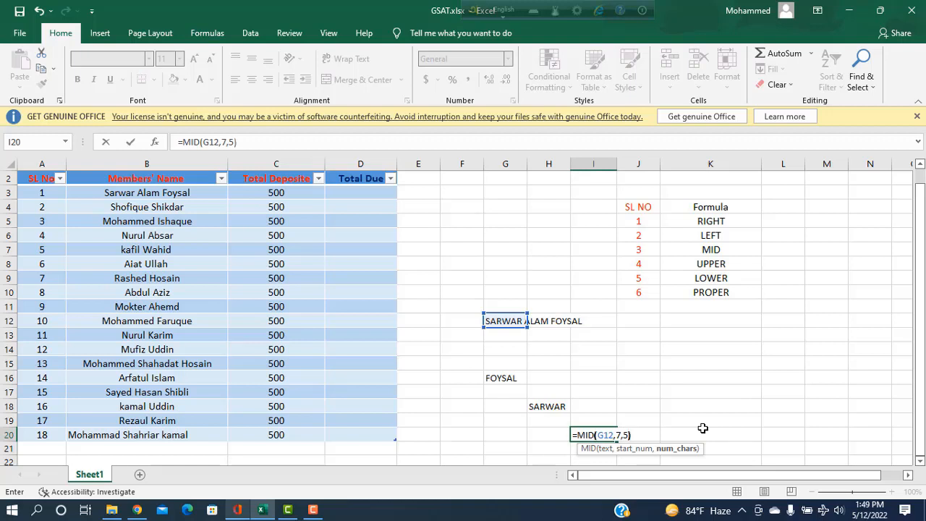
{"action": "key", "text": "Return"}
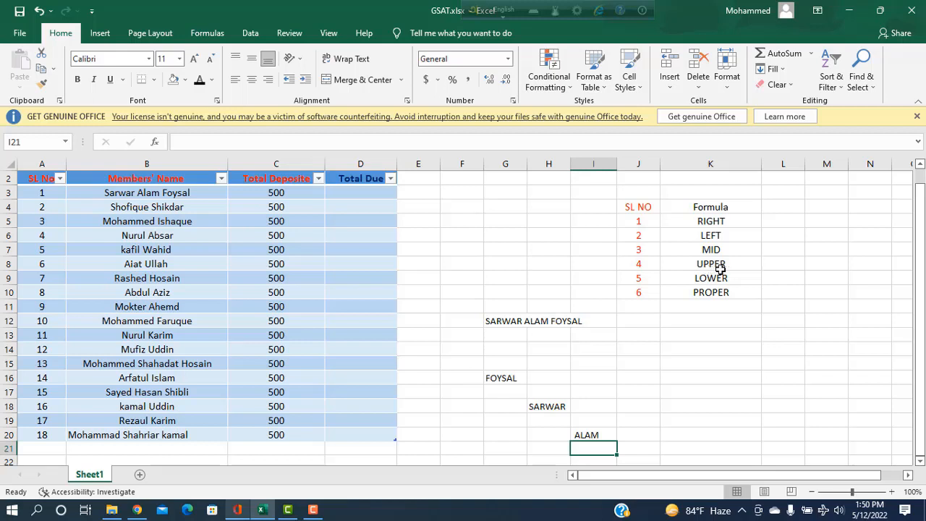
Enter =UPPER(B5) in J16 to show the B5 member name in capitals
{"action": "left_click", "coordinate": [643, 377]}
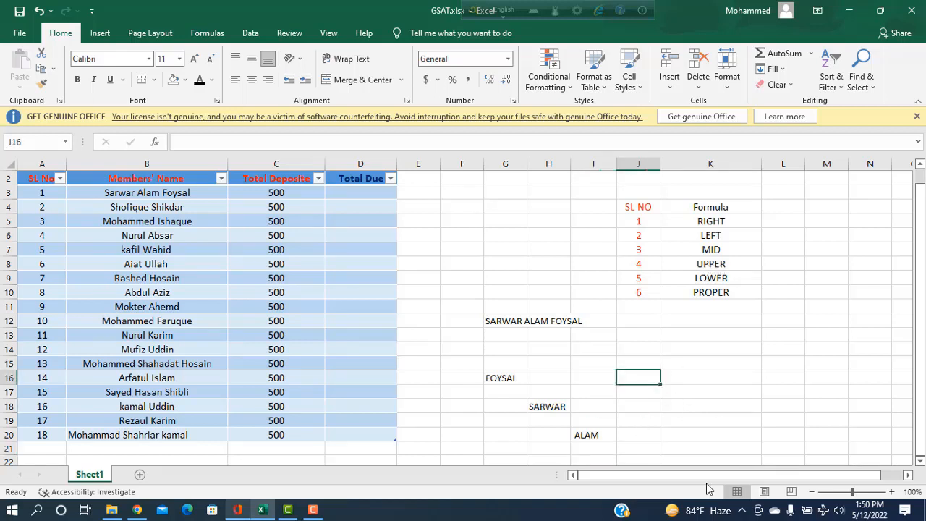
{"action": "type", "text": "="}
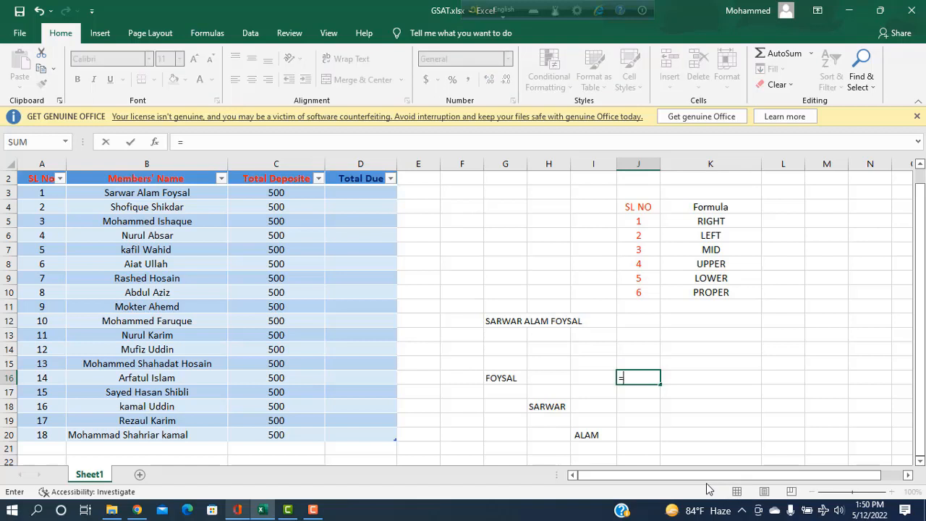
{"action": "type", "text": "U"}
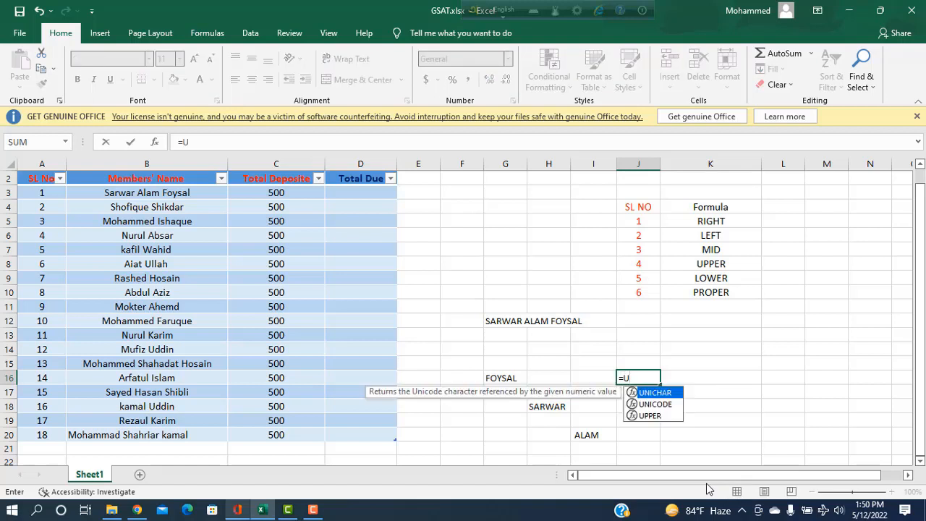
{"action": "type", "text": "PP"}
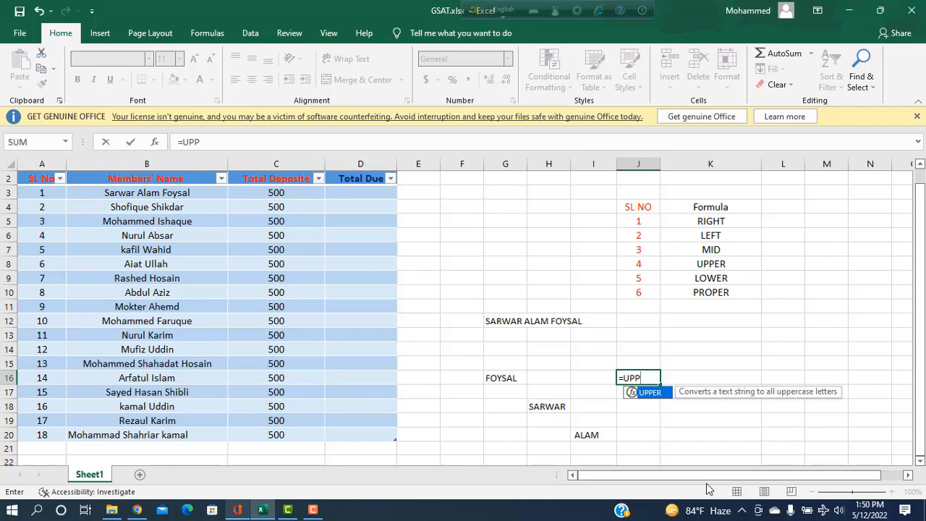
{"action": "key", "text": "Tab"}
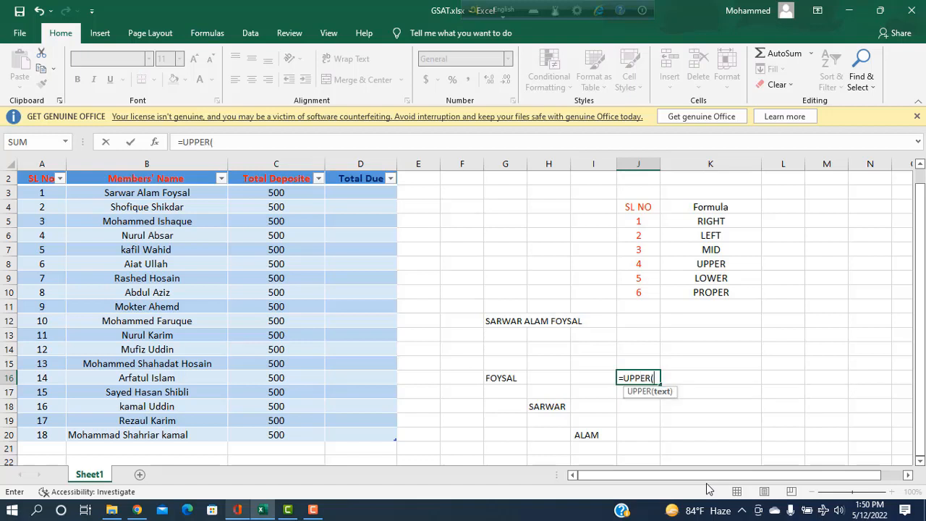
{"action": "left_click", "coordinate": [138, 225]}
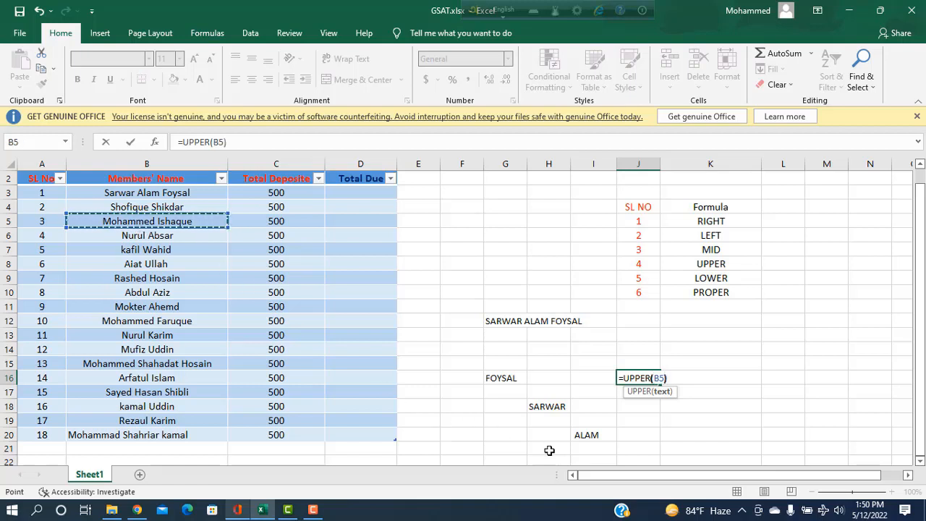
{"action": "type", "text": ")"}
{"action": "key", "text": "Return"}
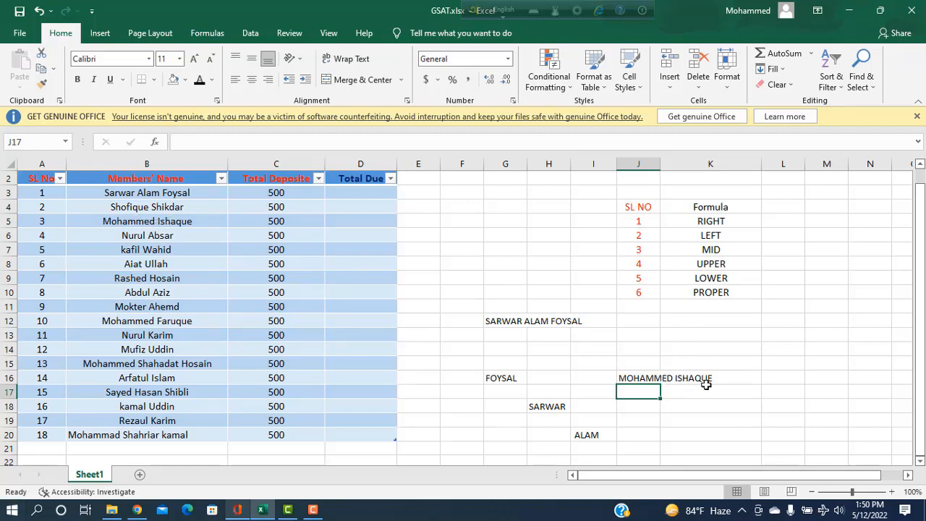
Enter =LOWER(J16) in K19 to convert the capitalised name to lowercase
{"action": "left_click", "coordinate": [683, 419]}
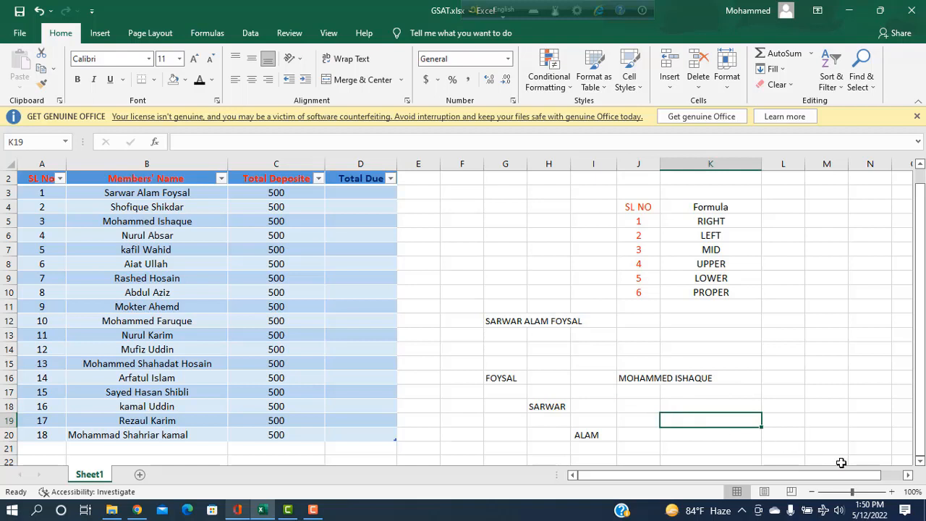
{"action": "type", "text": "=LOW"}
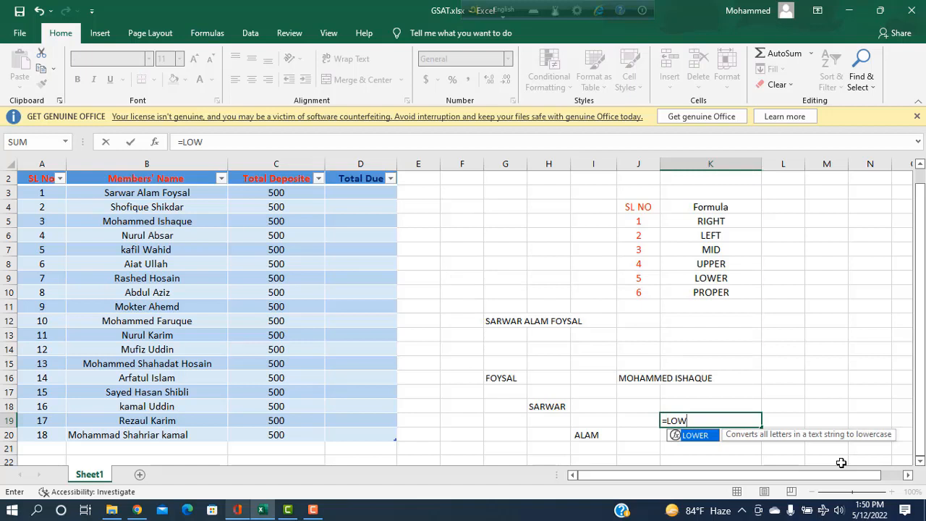
{"action": "key", "text": "Tab"}
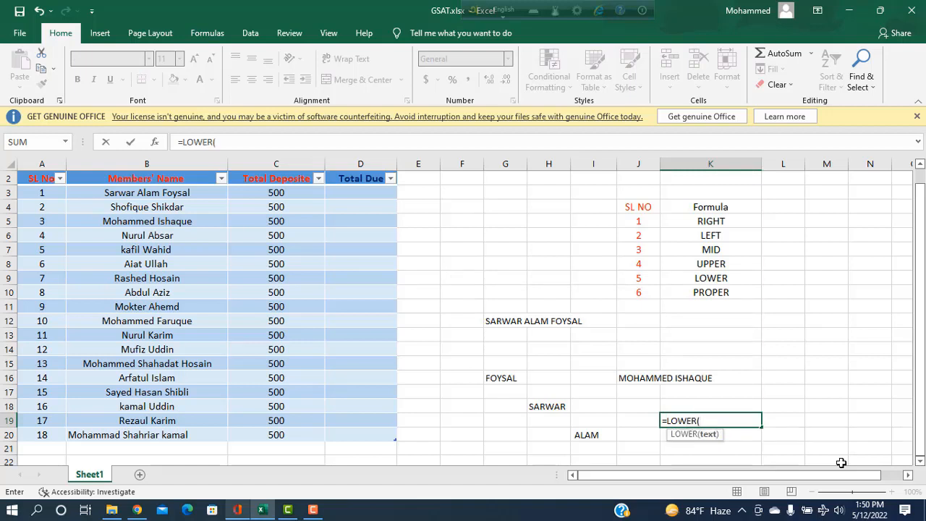
{"action": "left_click", "coordinate": [628, 378]}
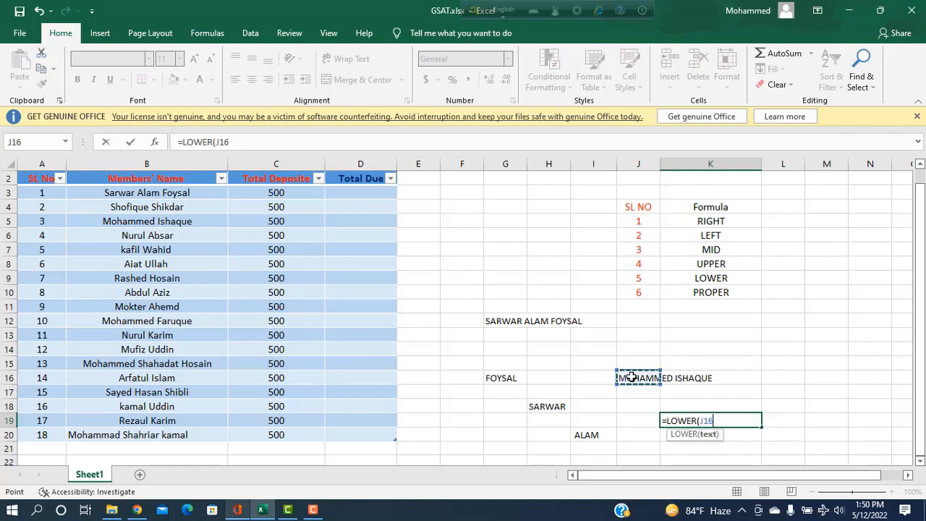
{"action": "type", "text": ")"}
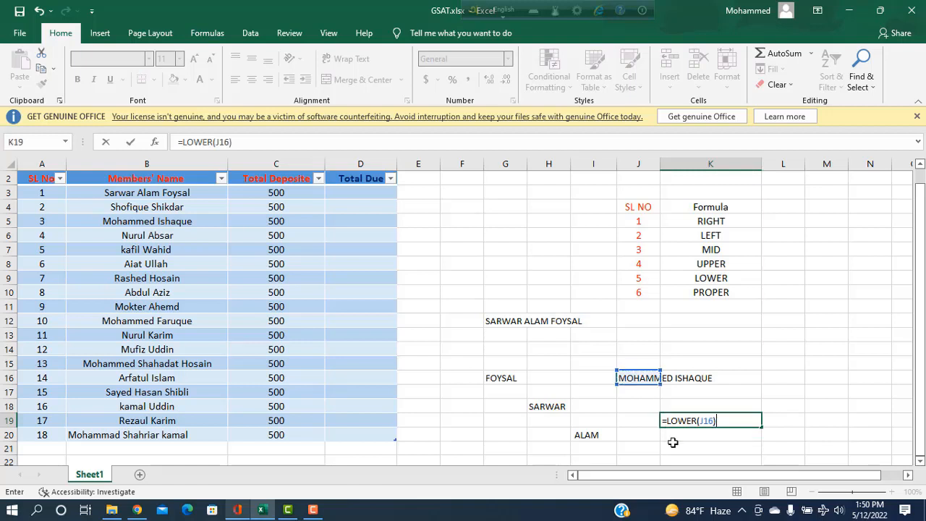
{"action": "key", "text": "ctrl+Return"}
{"action": "key", "text": "Return"}
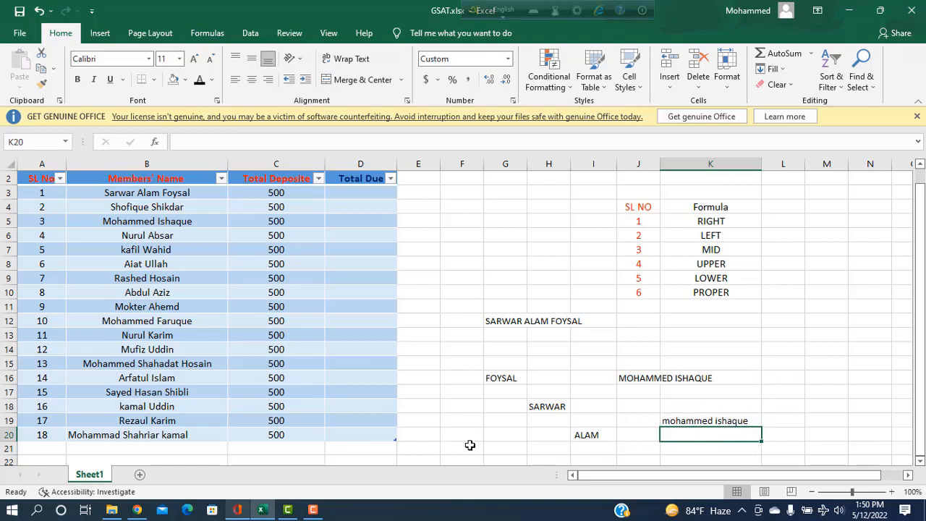
Enter =PROPER(K19) in K21 to capitalise each word of the lowercase name
{"action": "left_click", "coordinate": [689, 450]}
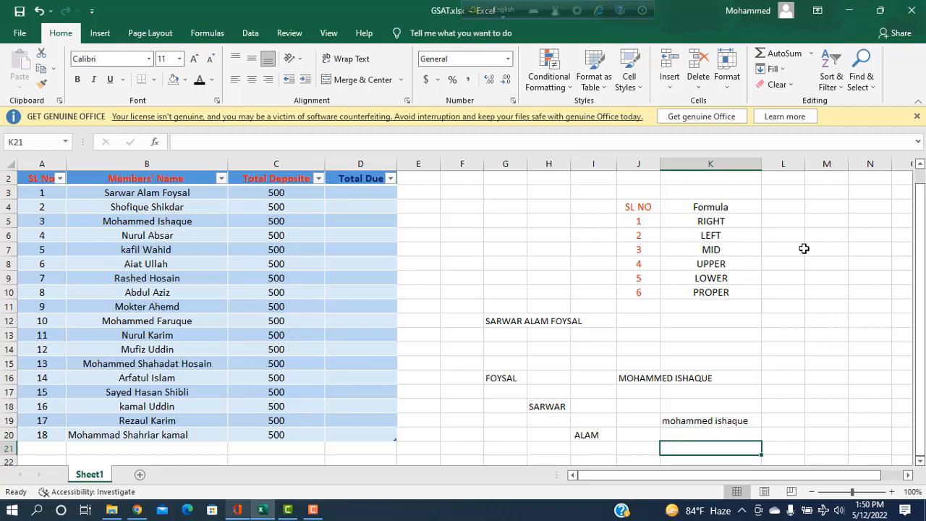
{"action": "type", "text": "=PRO"}
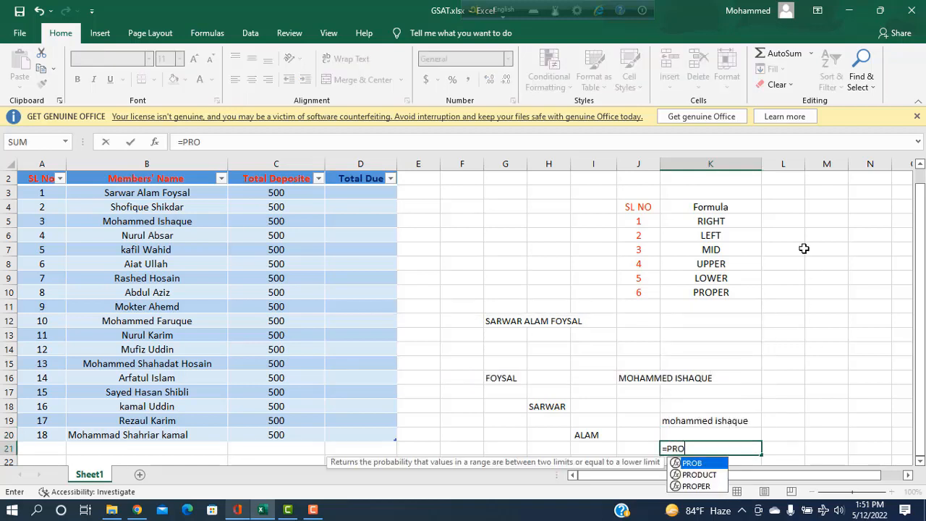
{"action": "type", "text": "P"}
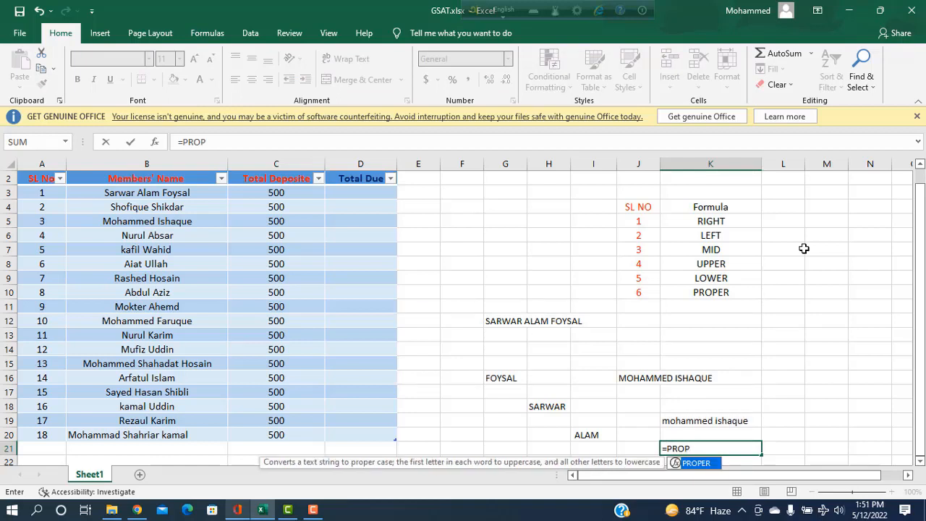
{"action": "key", "text": "Tab"}
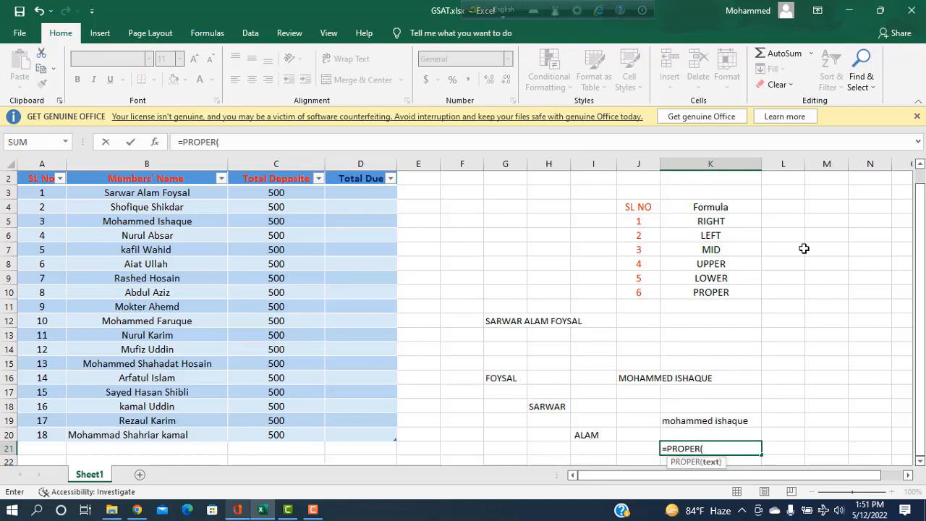
{"action": "left_click", "coordinate": [704, 421]}
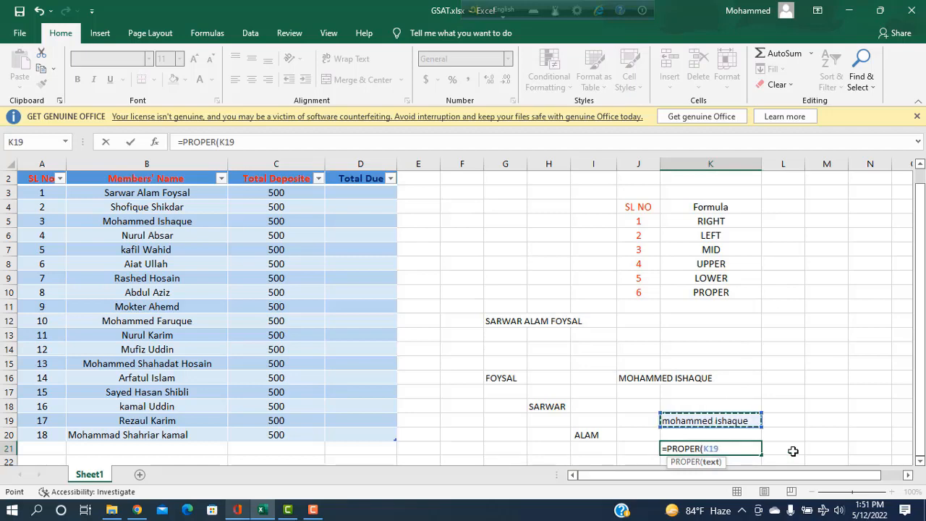
{"action": "type", "text": ")"}
{"action": "key", "text": "Return"}
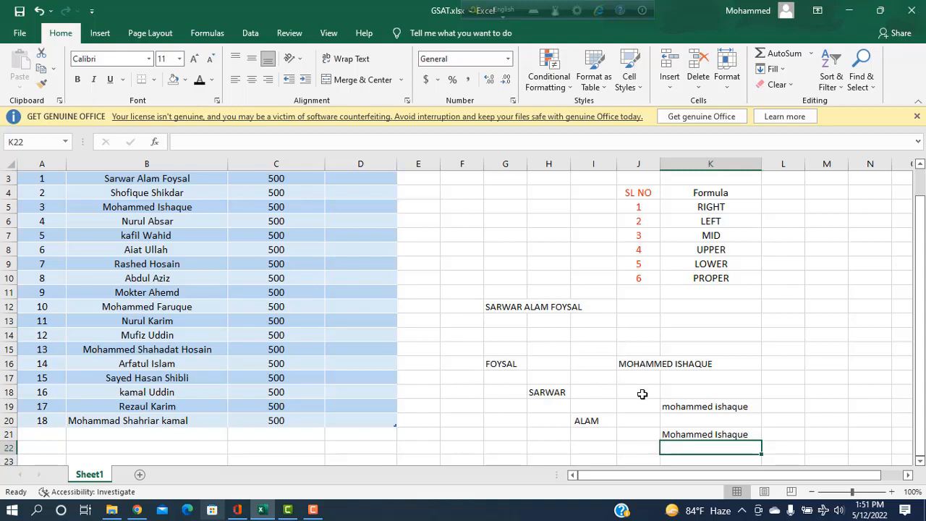
{"action": "left_click", "coordinate": [312, 510]}
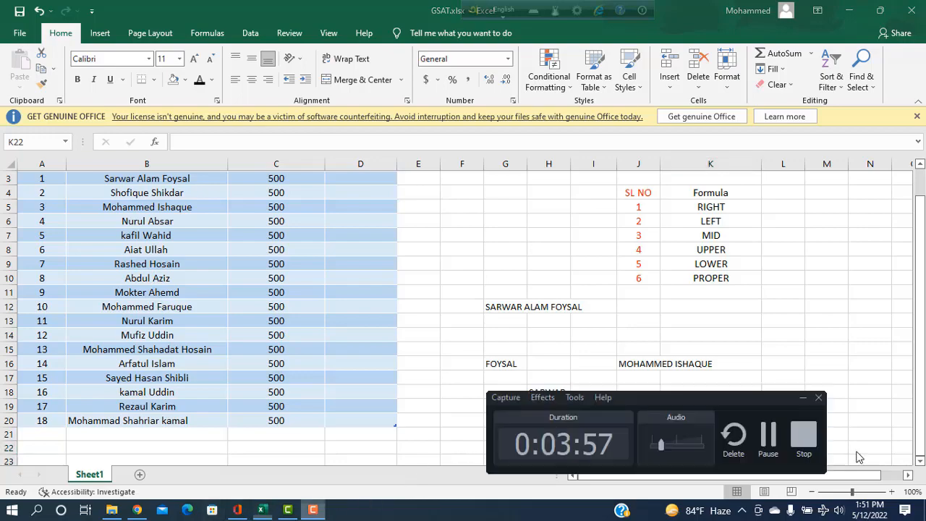